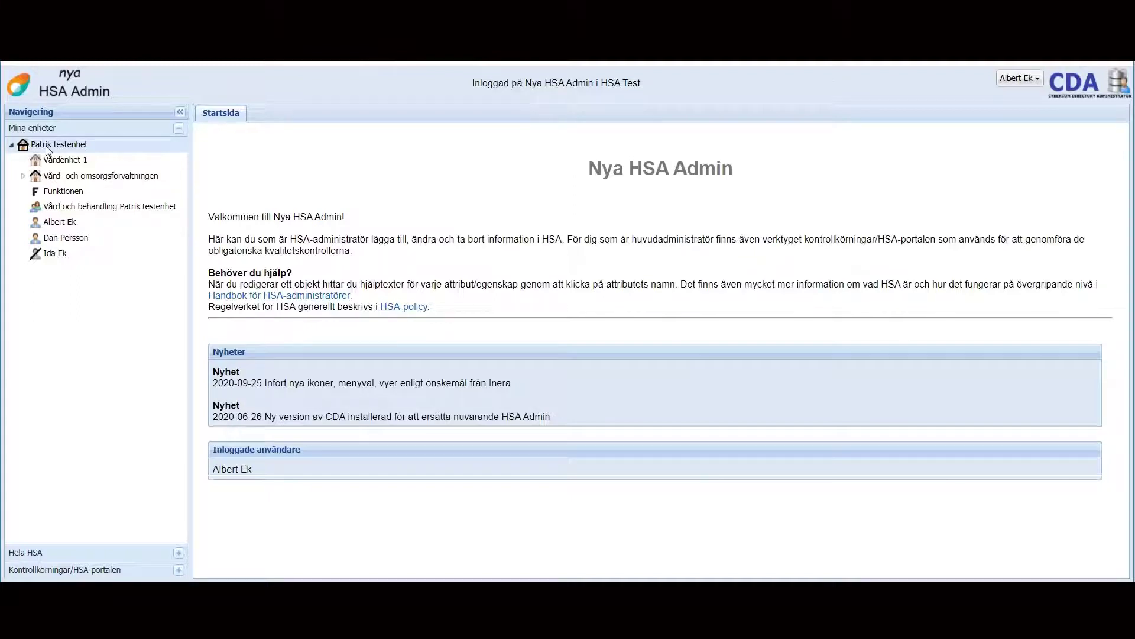
Step: Create a person under Patrik testenhet from a pasted personnummer, using details fetched from the population register
right_click(47, 149)
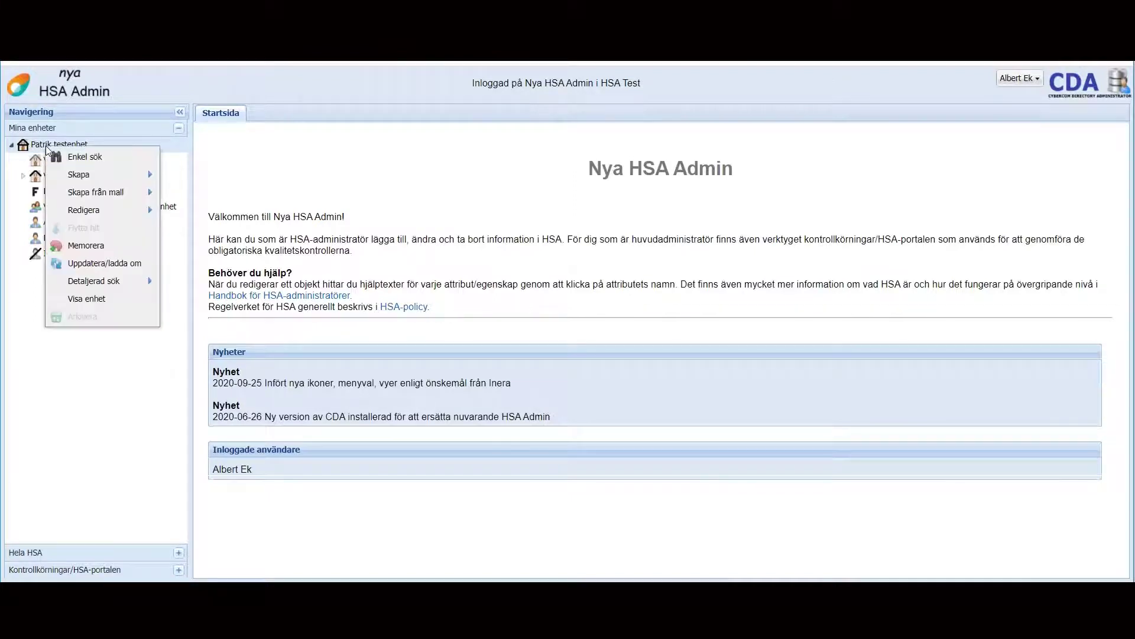
mouse_move(88, 176)
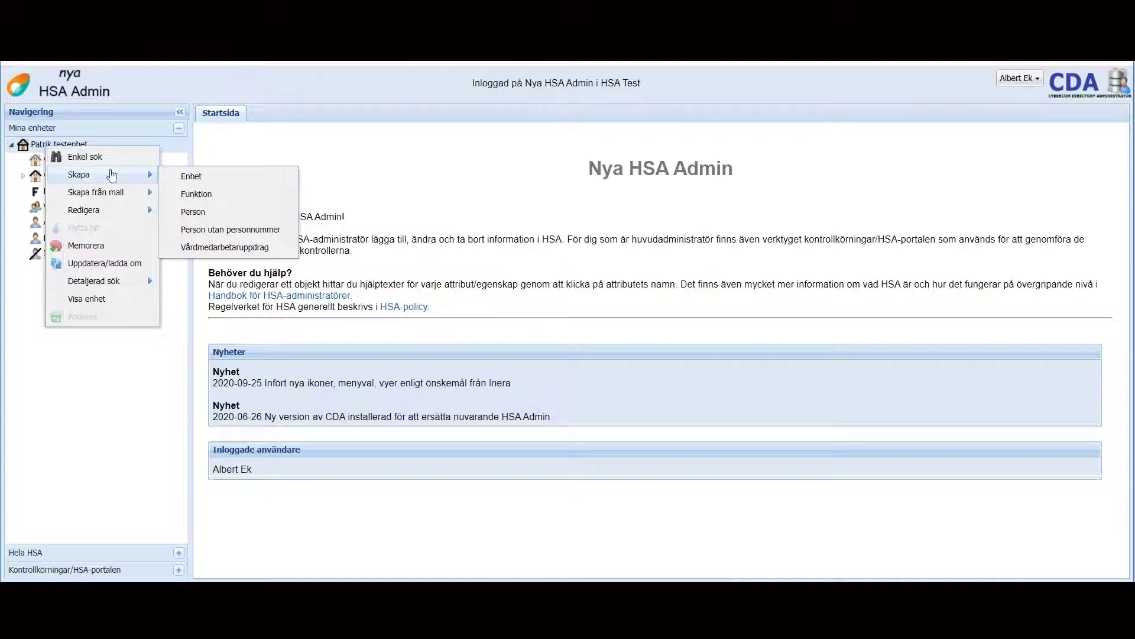
left_click(201, 210)
left_click(309, 181)
key("ctrl+v")
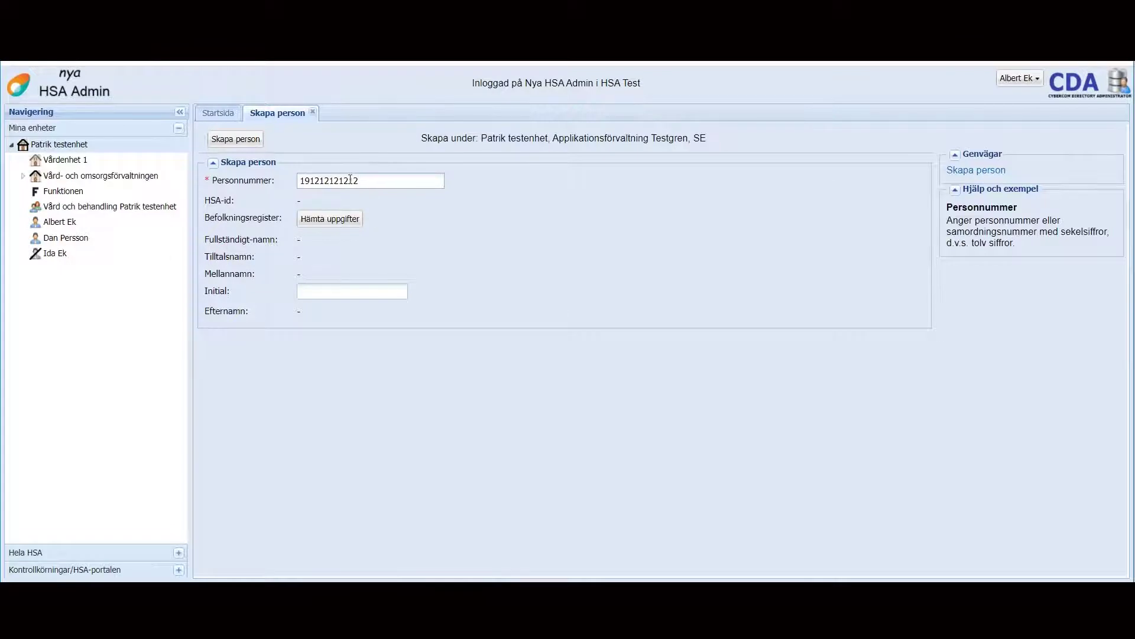
left_click(330, 220)
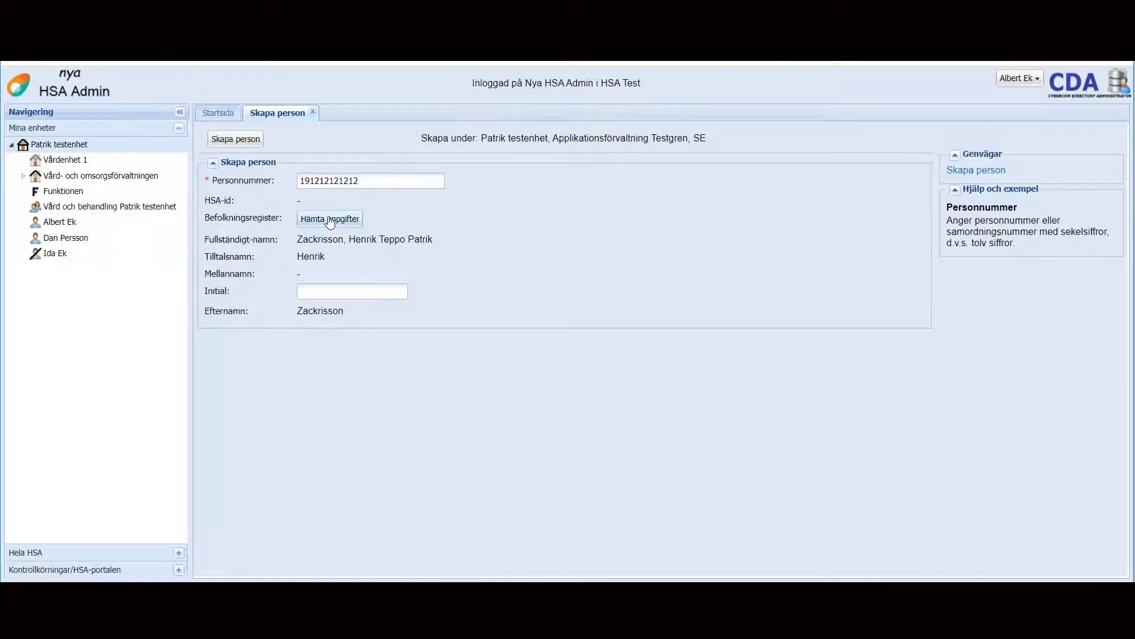
left_click(243, 139)
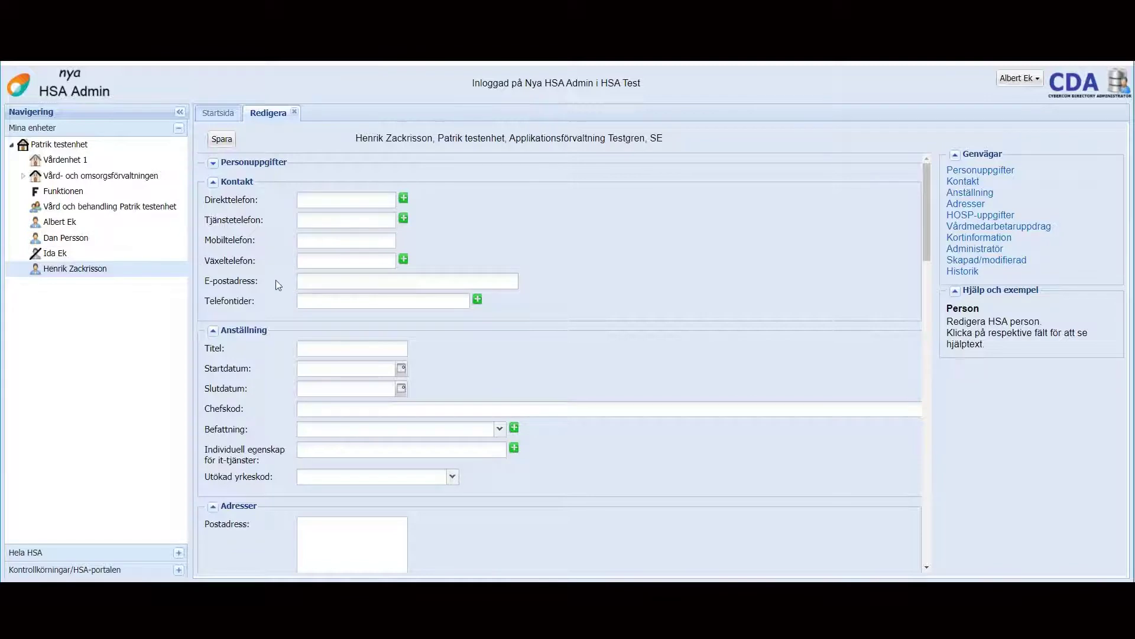
Step: Expand Personuppgifter to show the new person's name fields and assigned HSA-id
left_click(214, 163)
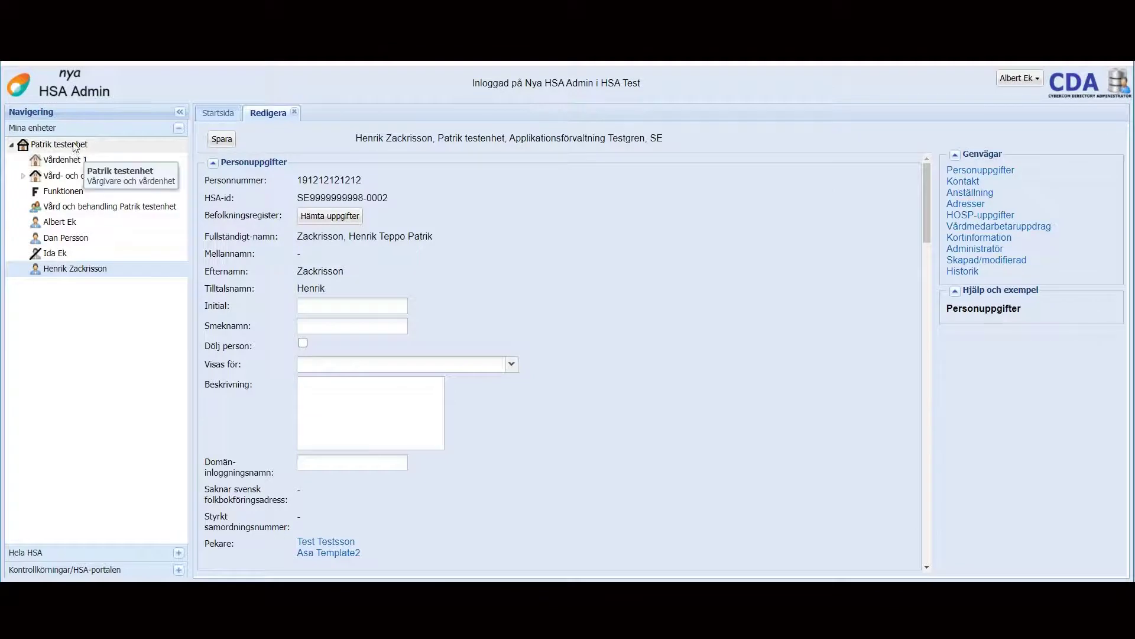
Step: Start a new Person utan personnummer under Patrik testenhet
right_click(74, 146)
mouse_move(109, 170)
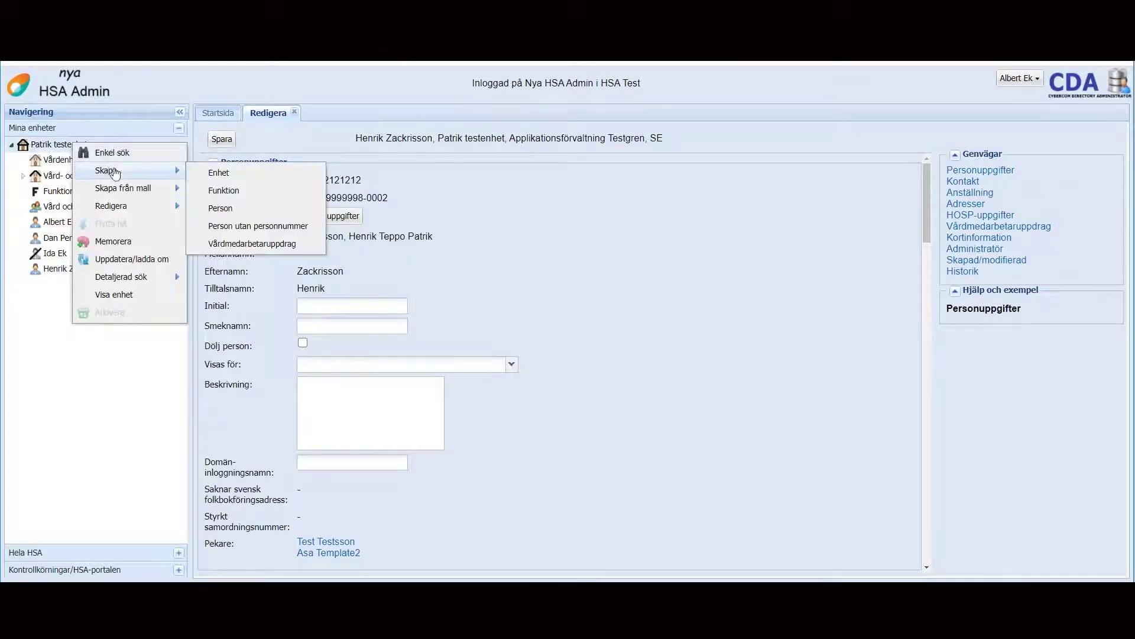
left_click(256, 227)
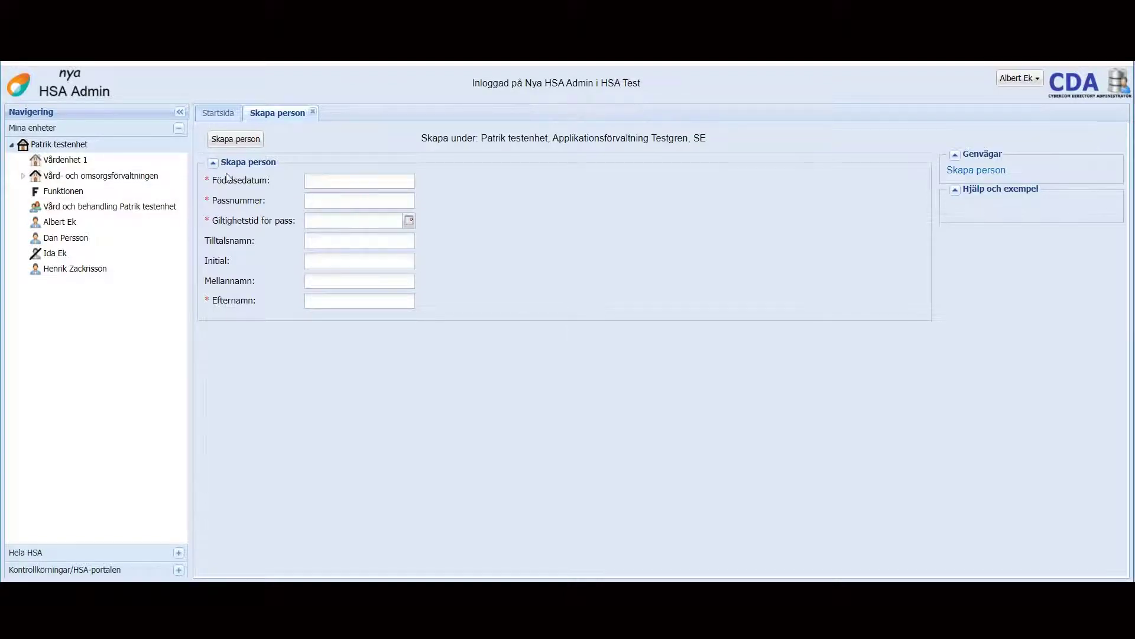
Step: Enter passport number S121121 and birth date 19121212, then correct the passport number
left_click(241, 202)
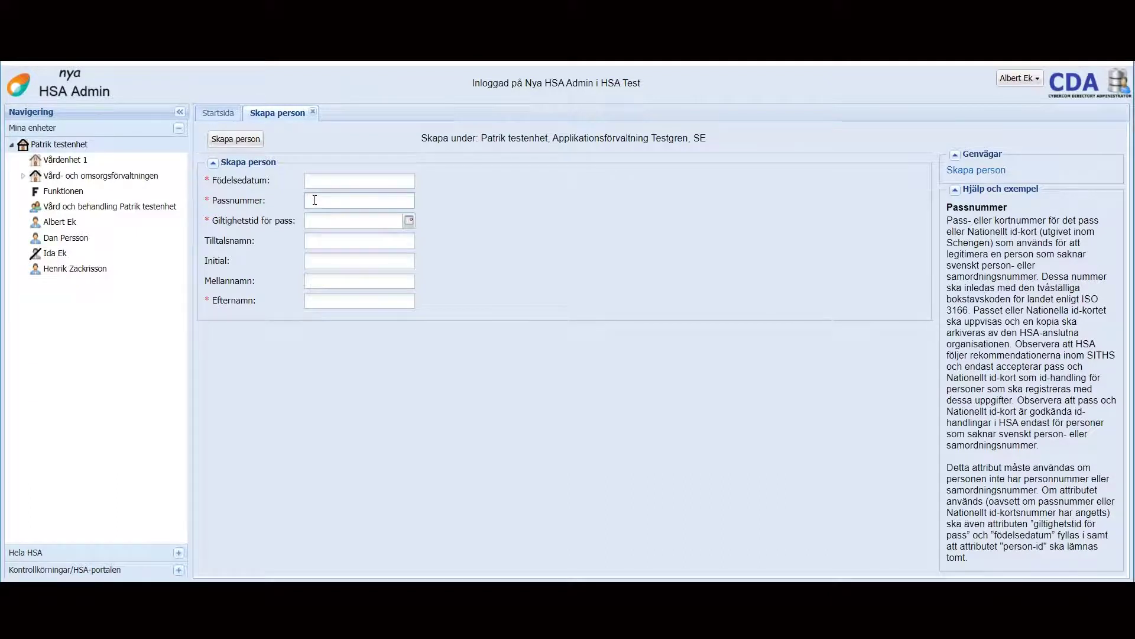
type("S121121")
key("Tab")
mouse_move(410, 203)
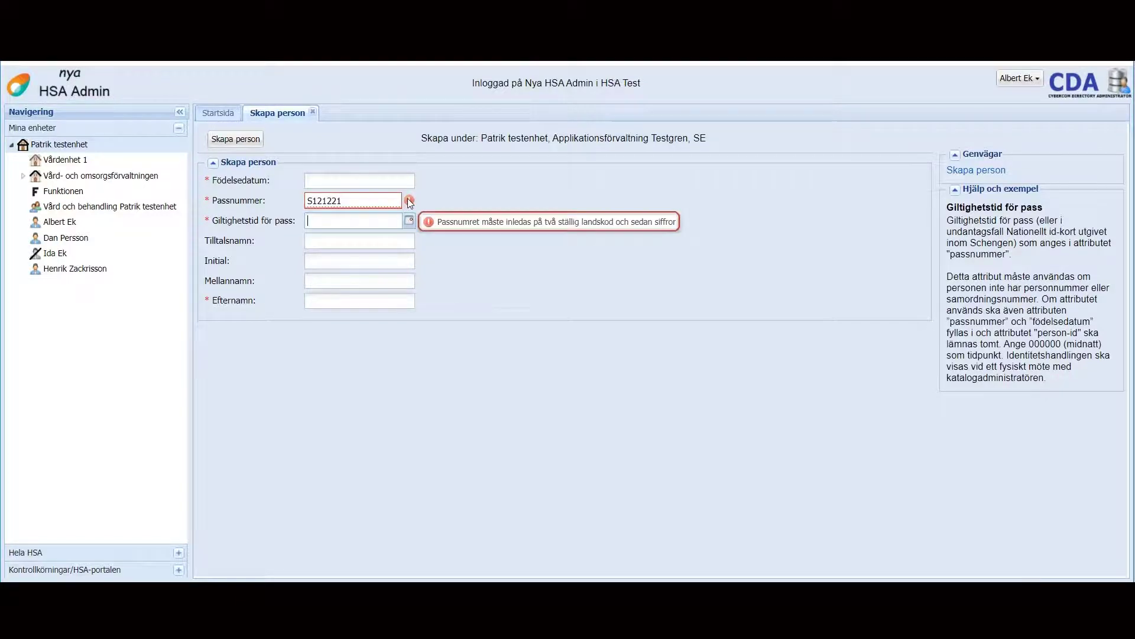
left_click_drag(376, 200, 305, 201)
left_click(331, 182)
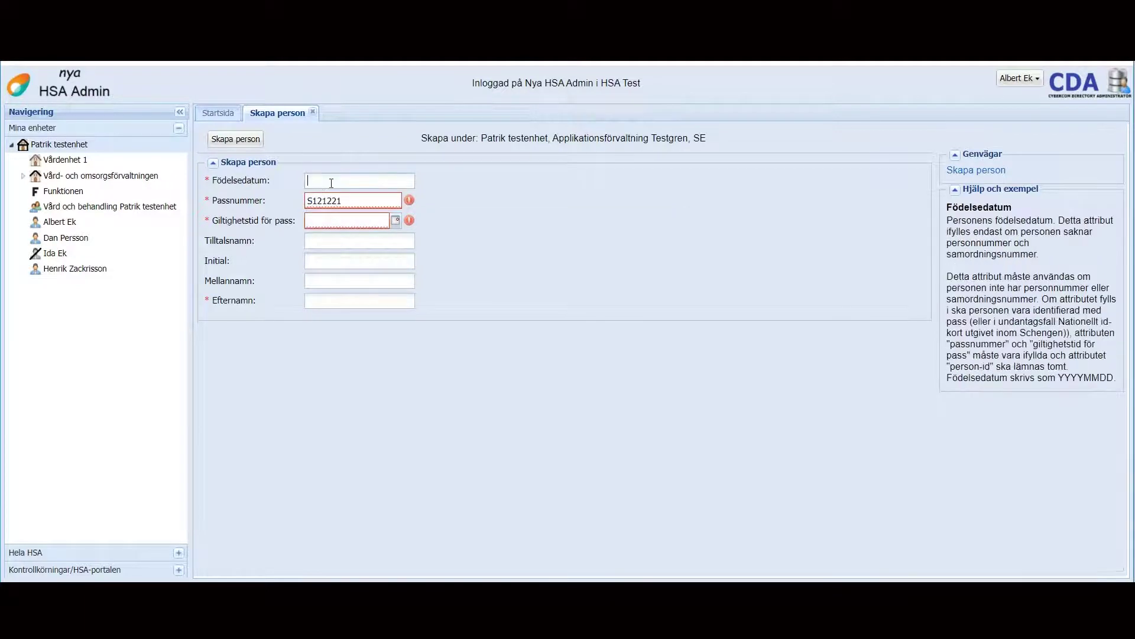
type("19121212")
left_click(352, 203)
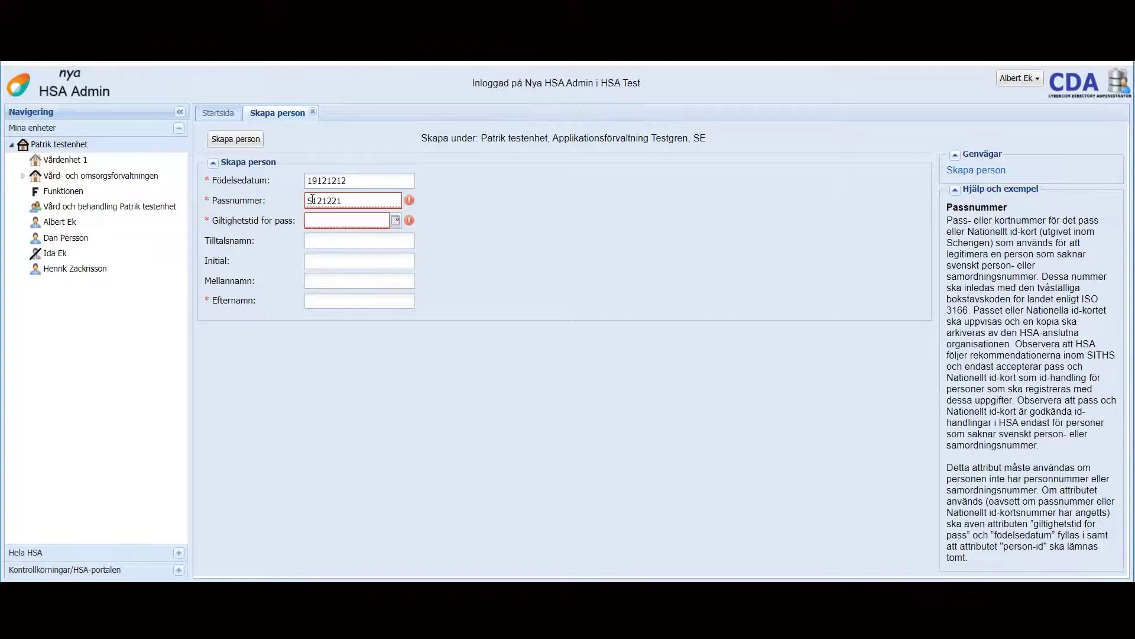
type("E")
key("Tab")
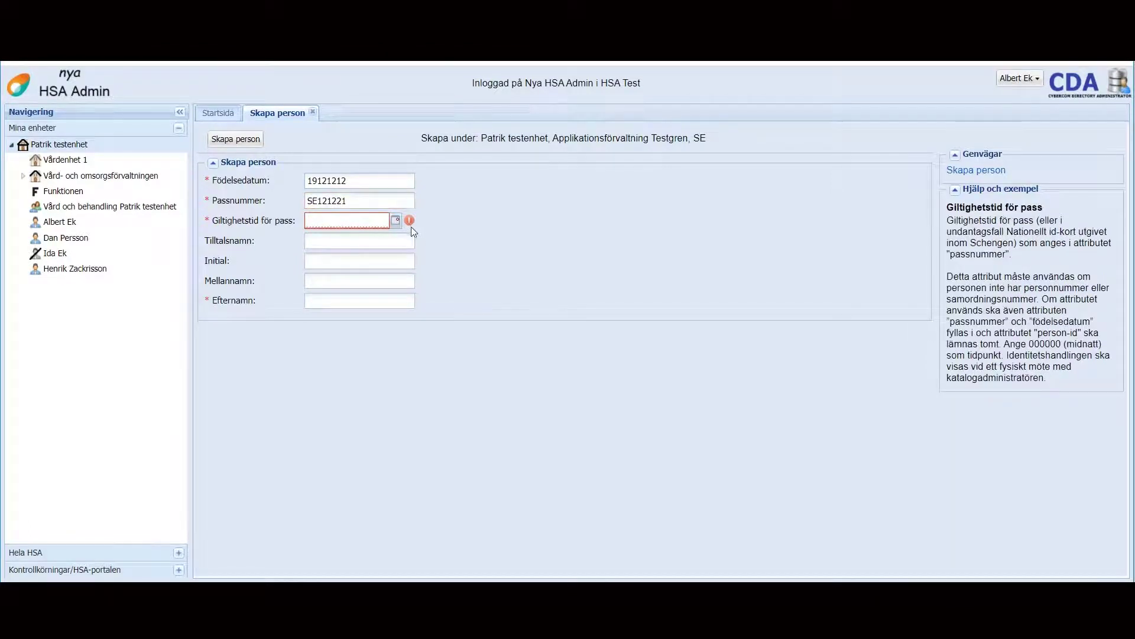
Step: Set passport validity to November 30, fill in the first name and surname, and create the person
left_click(396, 223)
left_click(321, 340)
left_click(327, 240)
key("Tab")
key("Tab")
key("Tab")
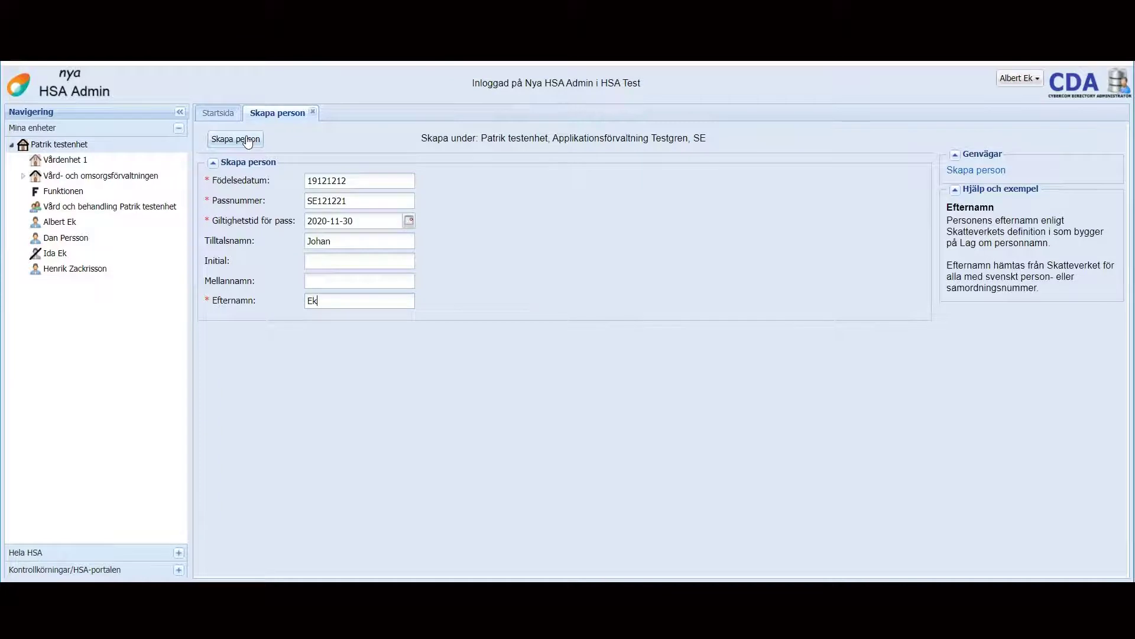
left_click(247, 140)
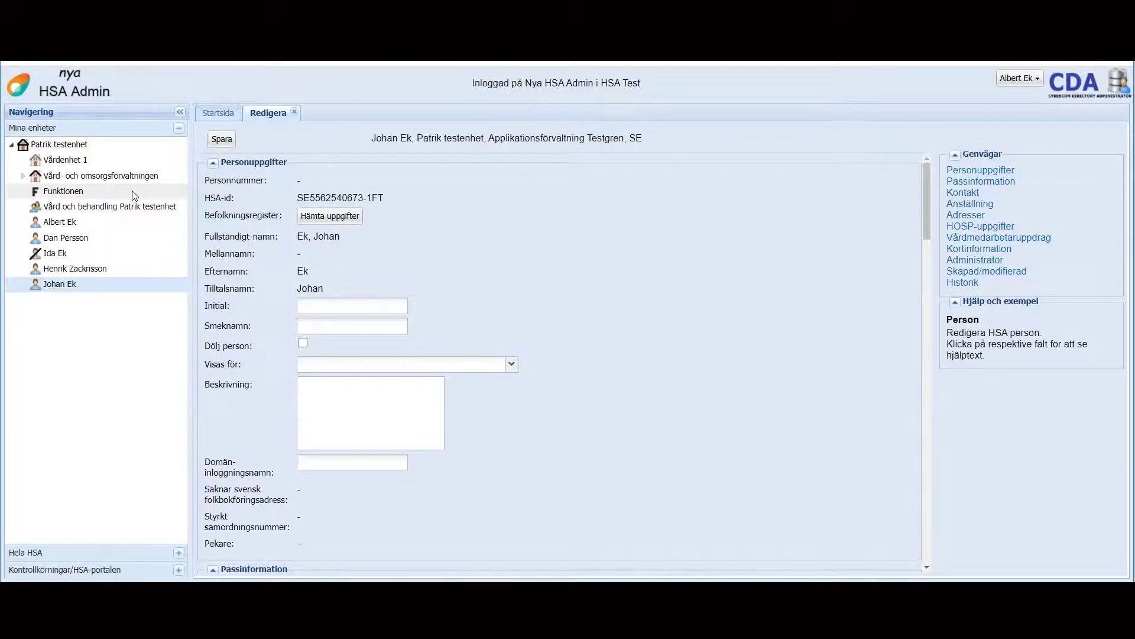
right_click(61, 149)
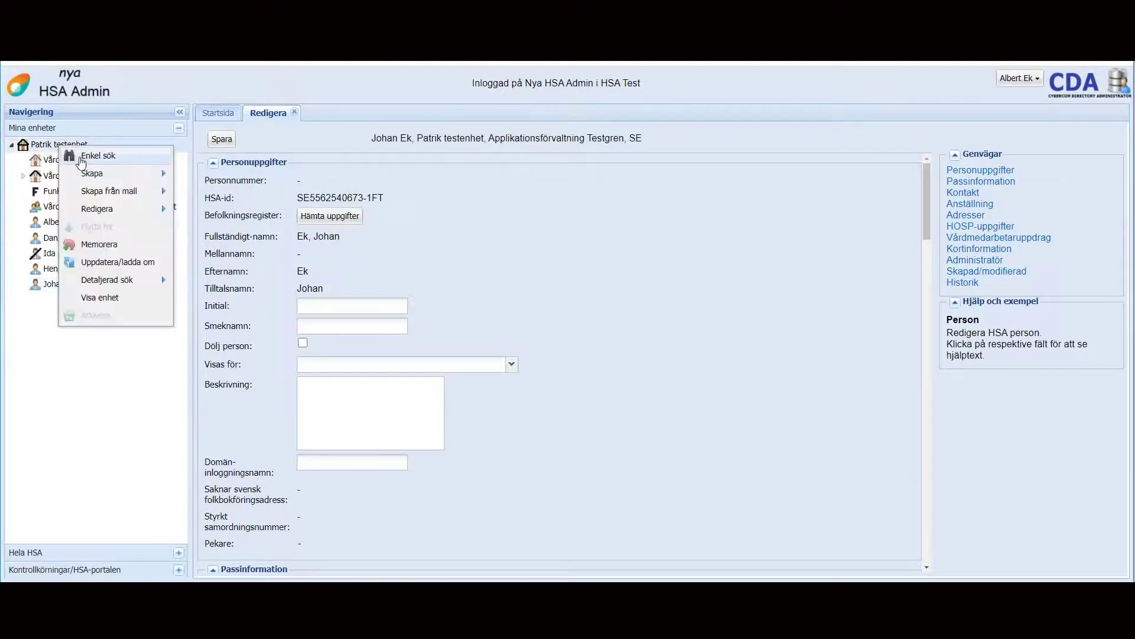
mouse_move(107, 285)
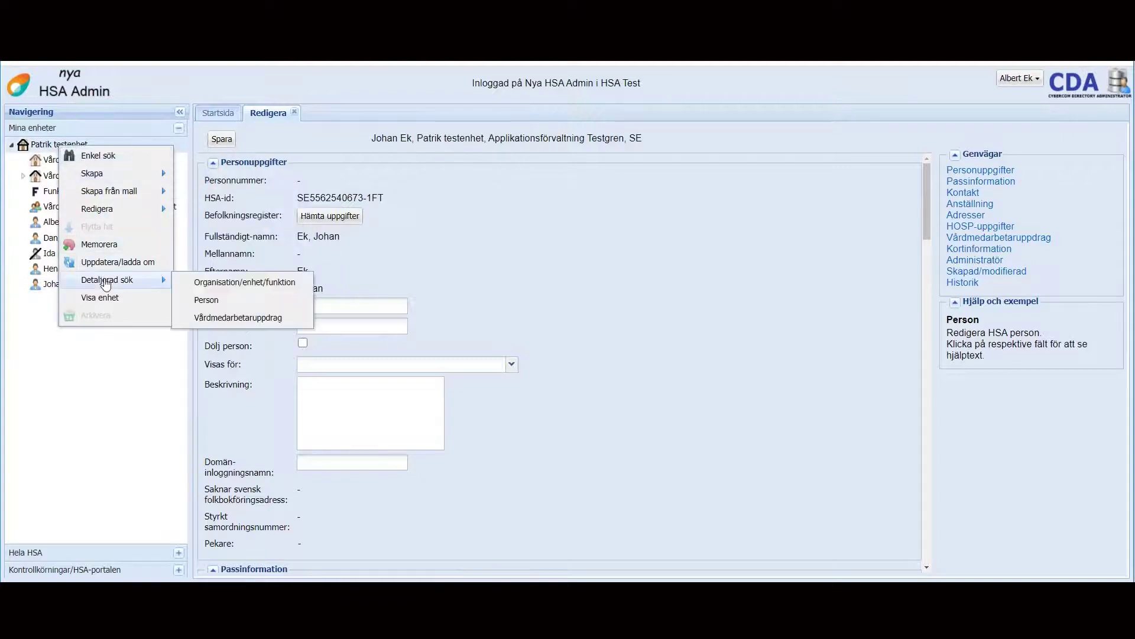
left_click(40, 340)
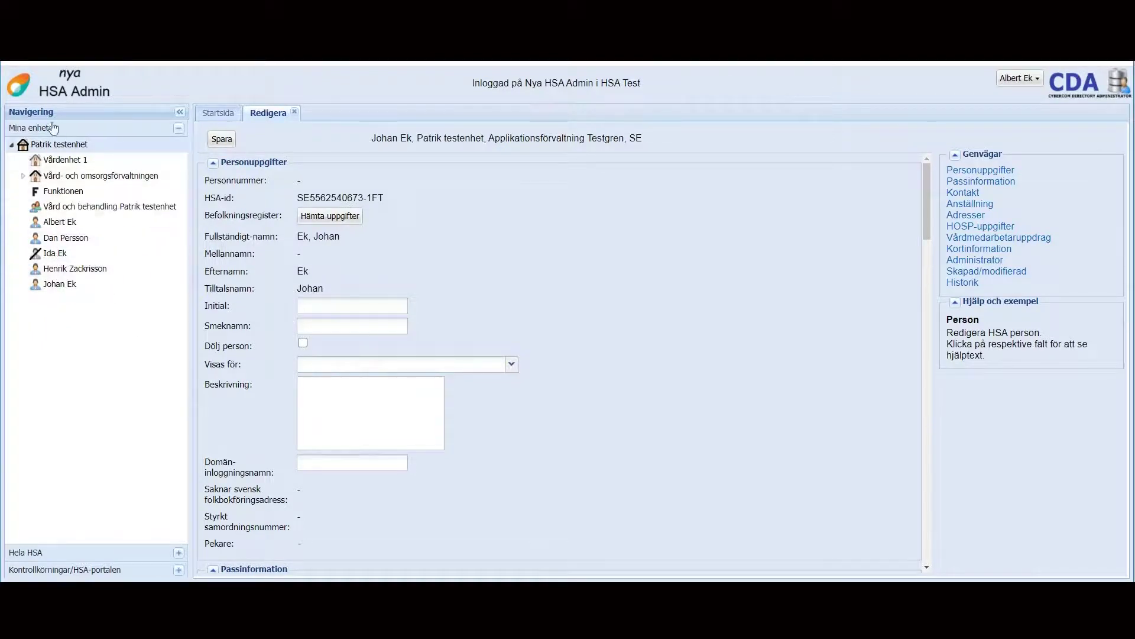
left_click(31, 129)
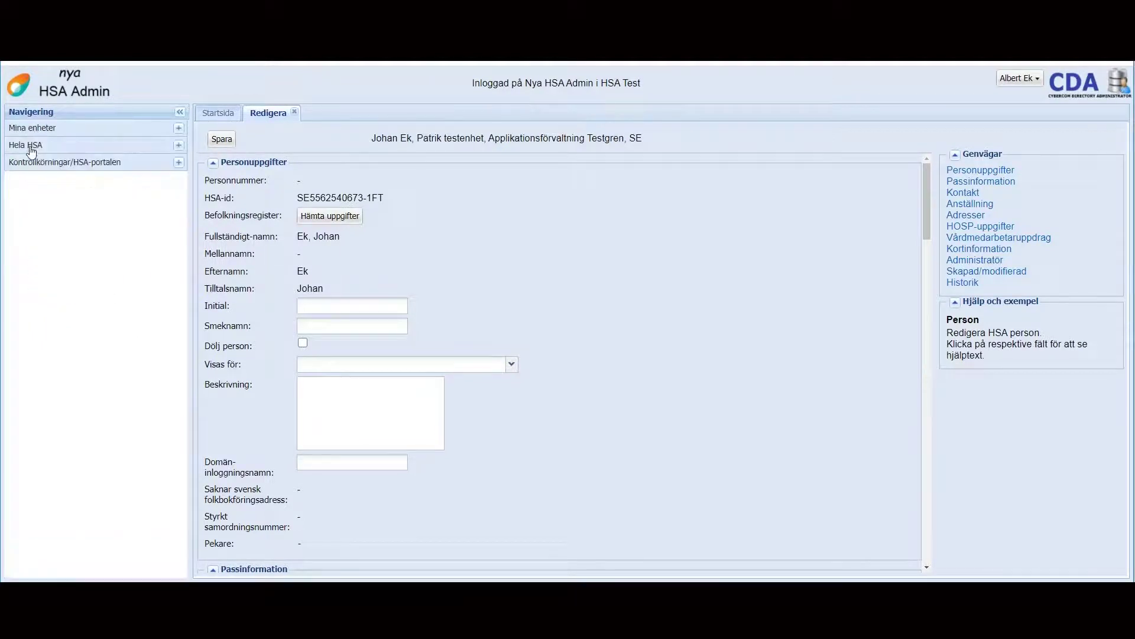
left_click(31, 147)
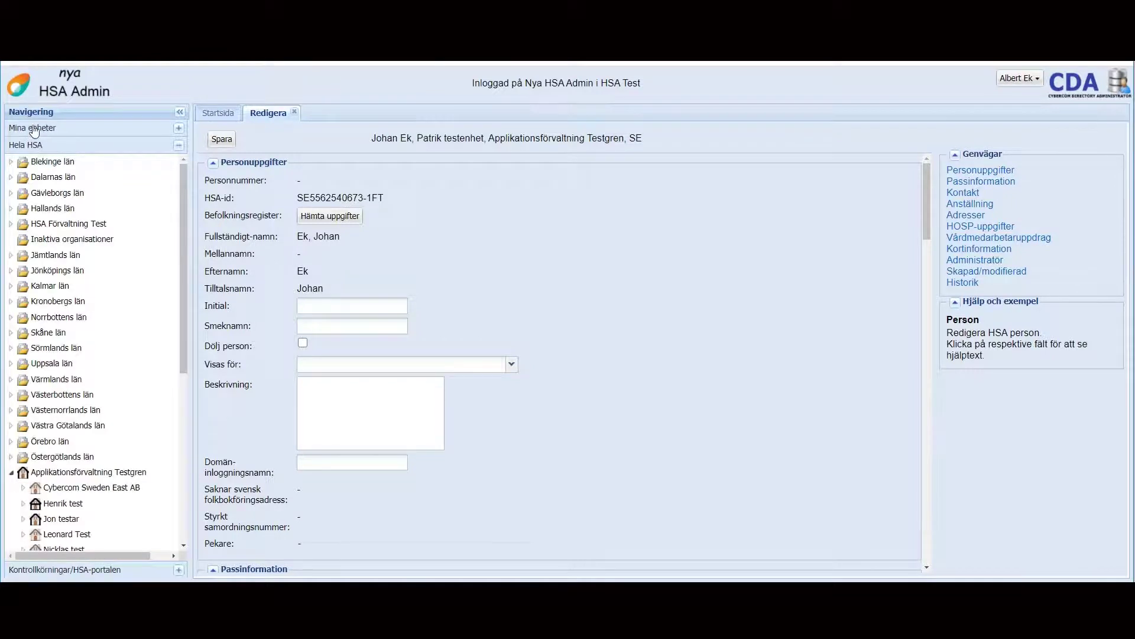
left_click(34, 129)
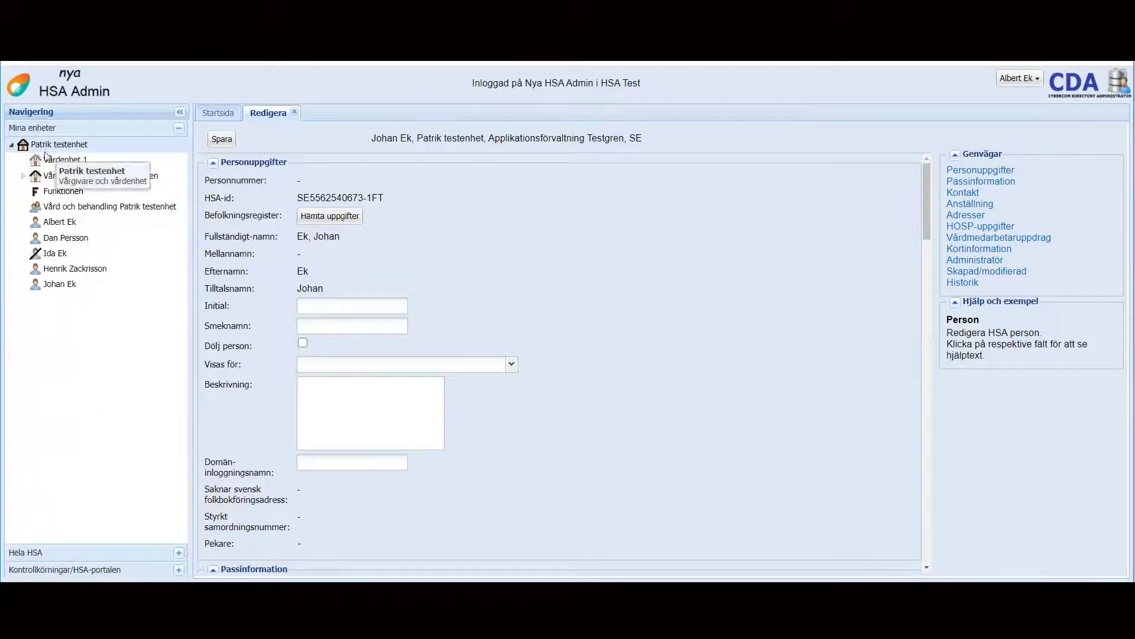
Step: Open the second listed person under the test unit through Redigera > Person
right_click(54, 239)
mouse_move(89, 267)
left_click(197, 266)
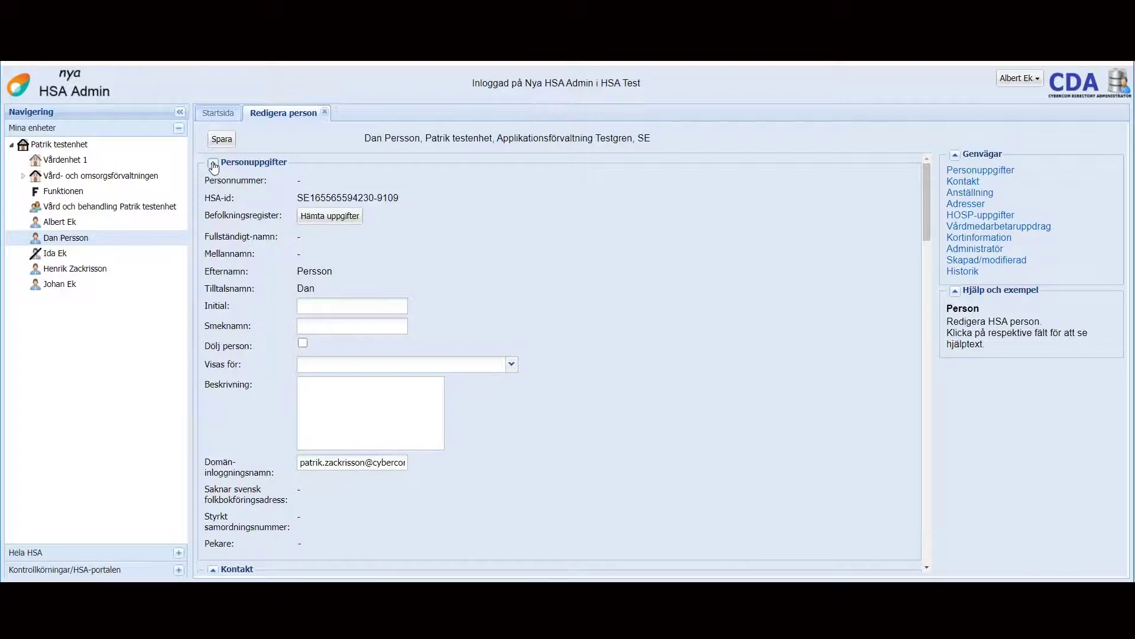
Step: Collapse the Personuppgifter section to reveal contact and employment details
left_click(214, 166)
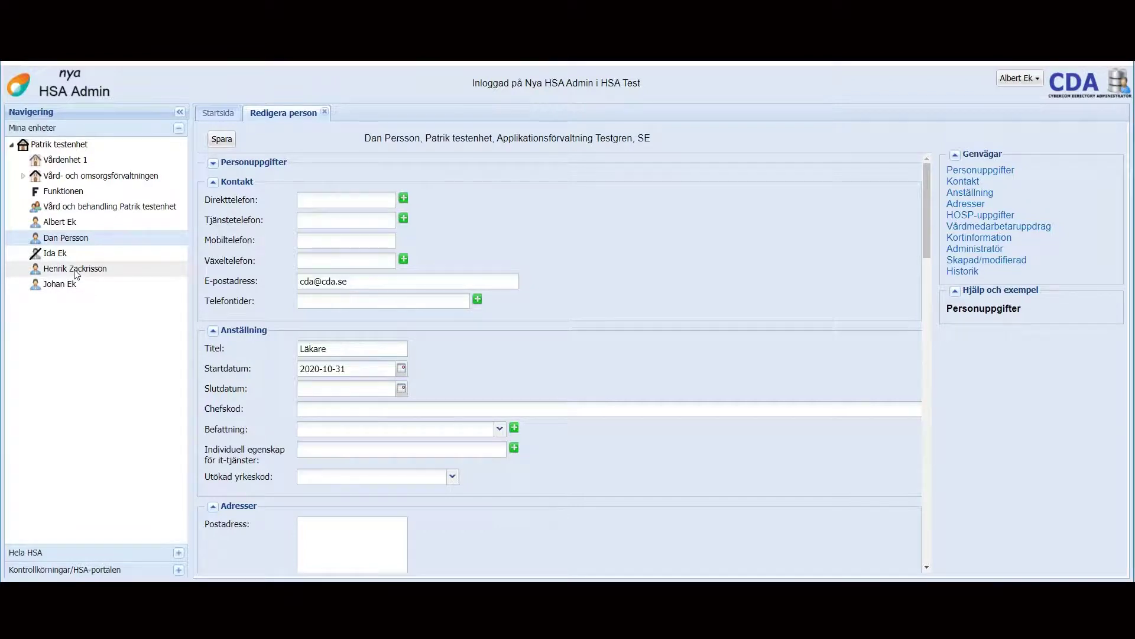
Step: Memorise the fourth listed person, then the third listed person
right_click(76, 275)
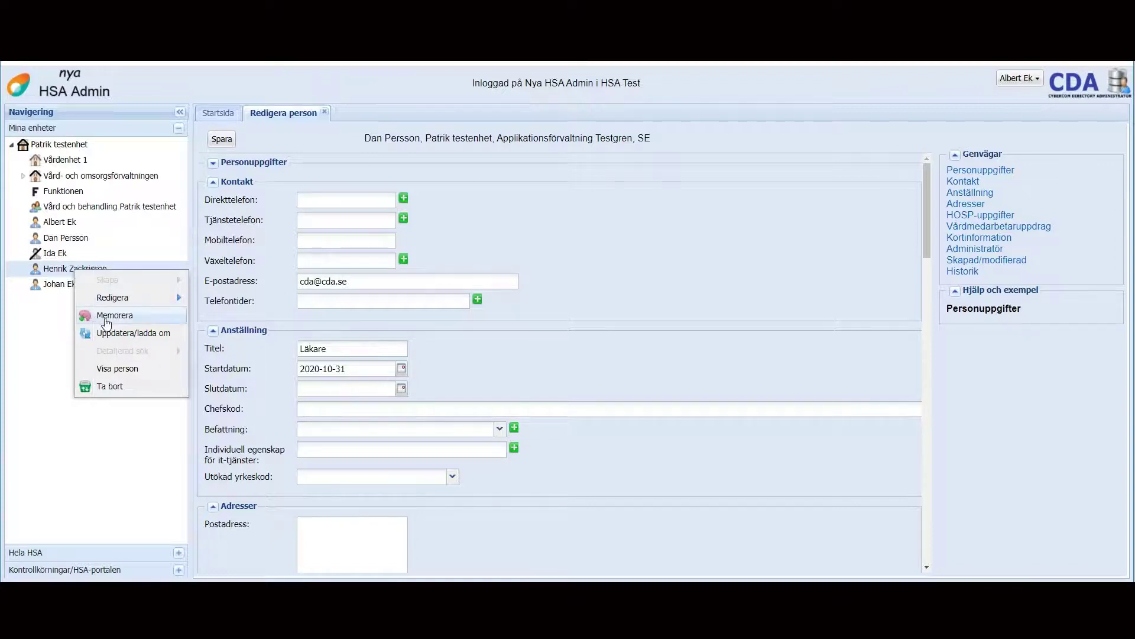
left_click(105, 321)
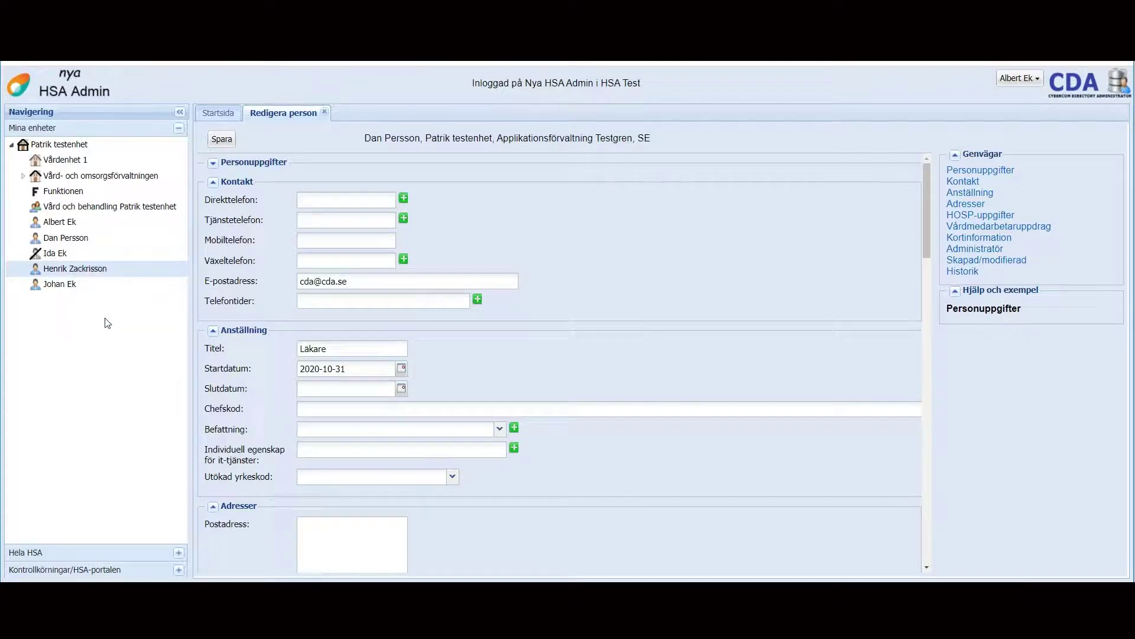
right_click(60, 255)
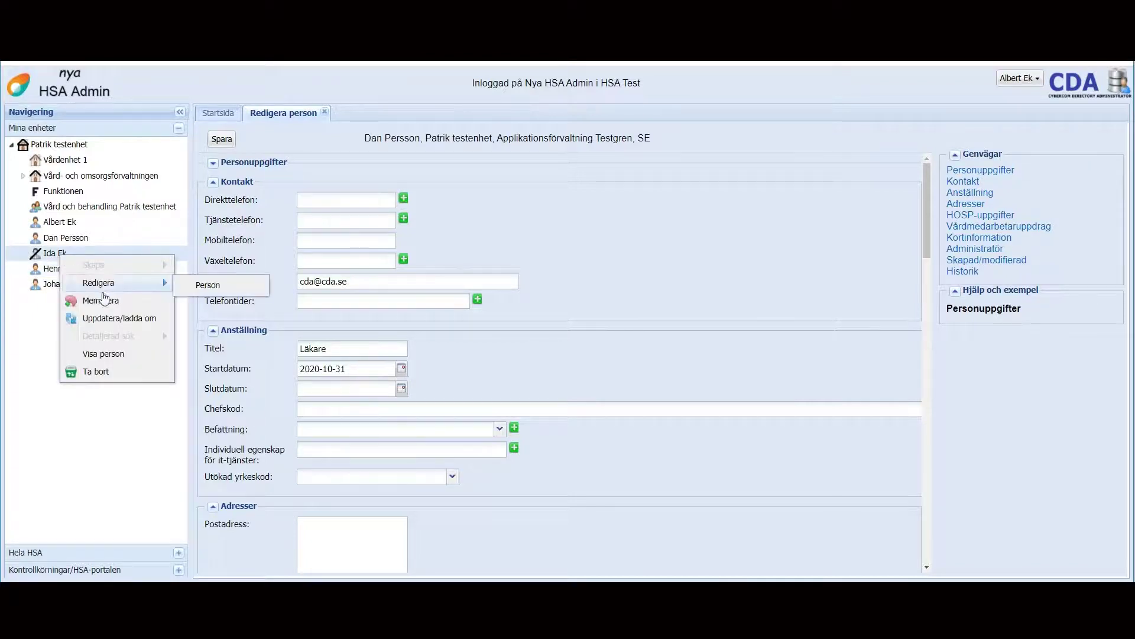
left_click(102, 302)
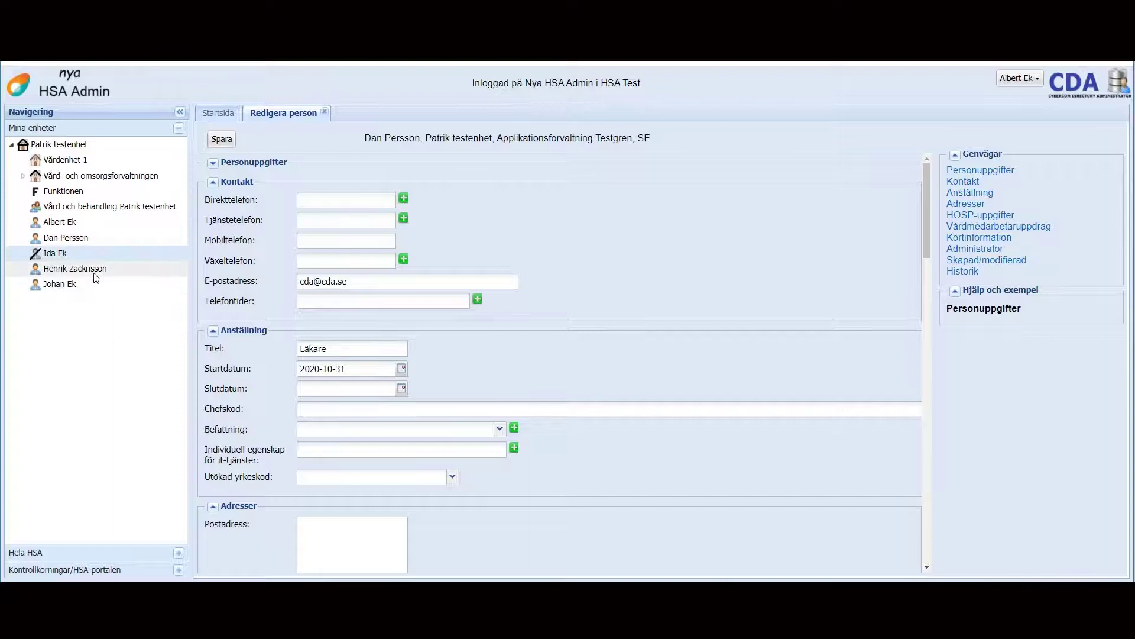
Step: Move the first memorised person into Vårdenhet 1 with Flytta hit
right_click(81, 164)
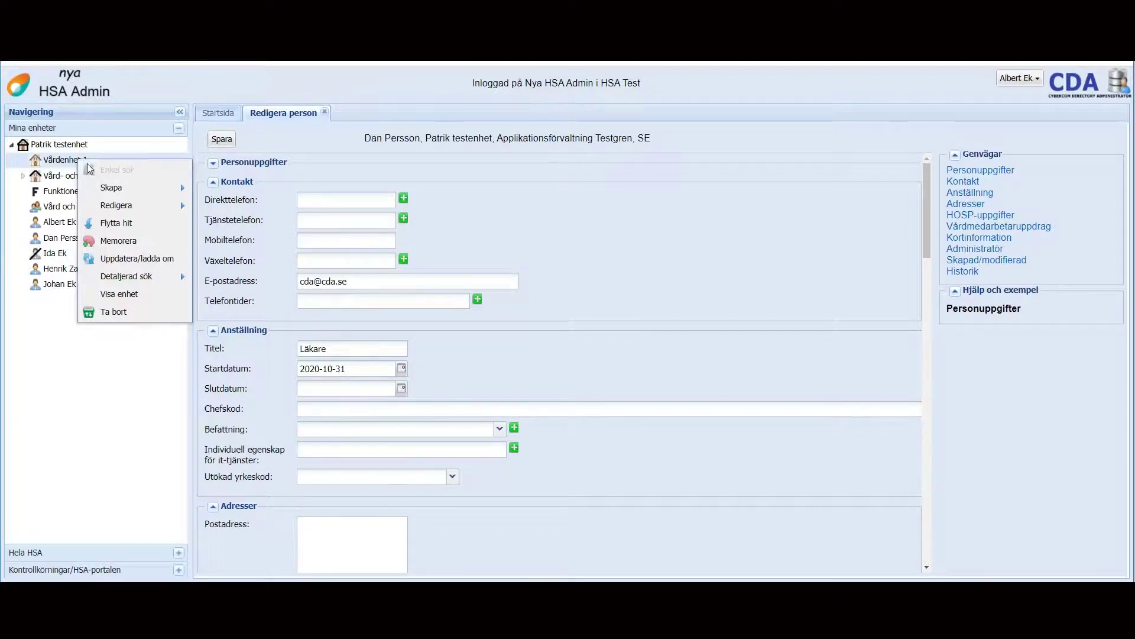
left_click(112, 222)
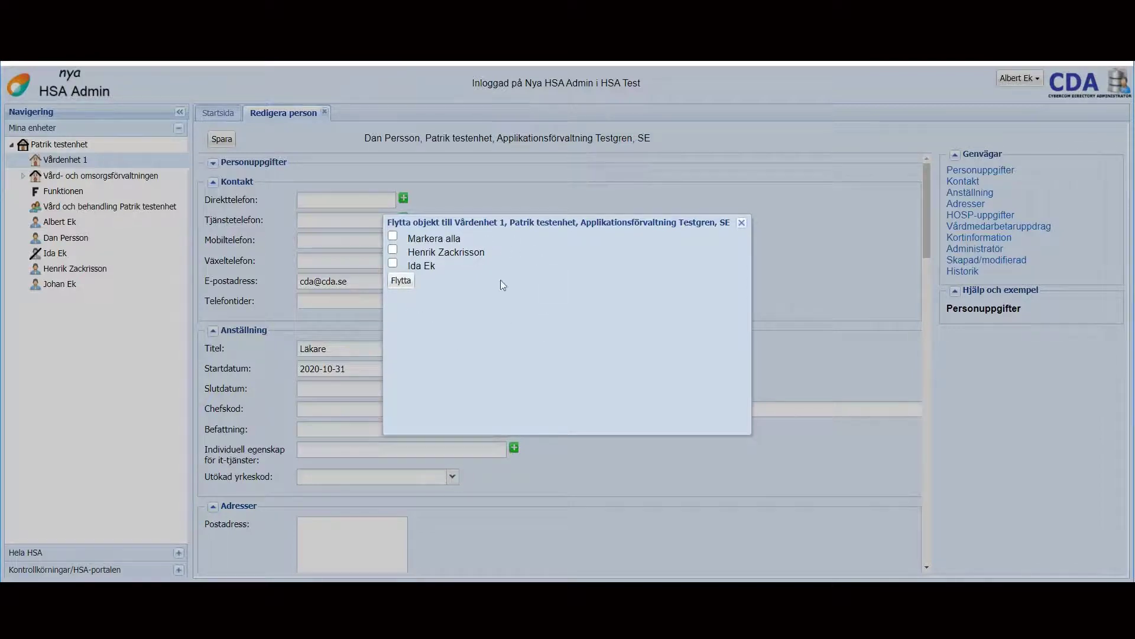
left_click(393, 250)
left_click(396, 280)
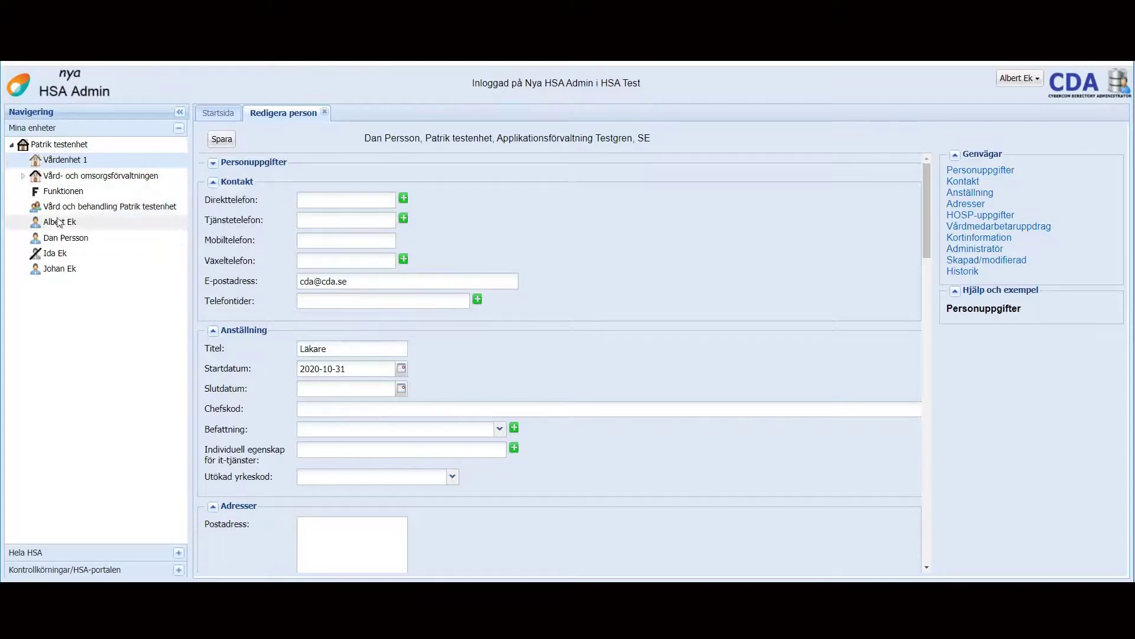
right_click(58, 238)
left_click(105, 355)
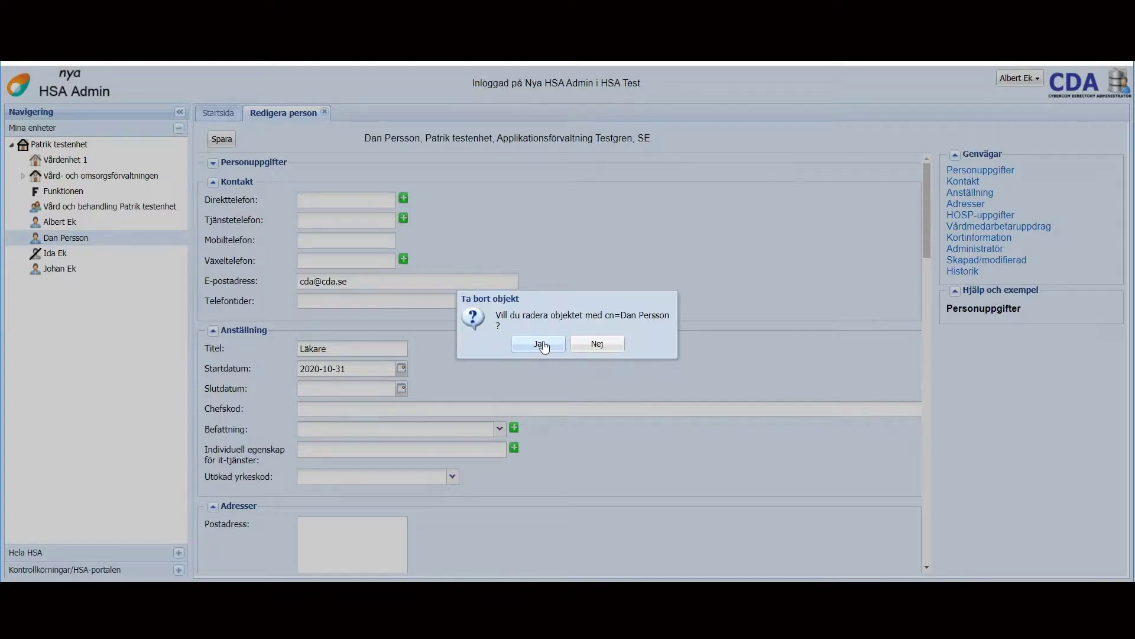
left_click(542, 346)
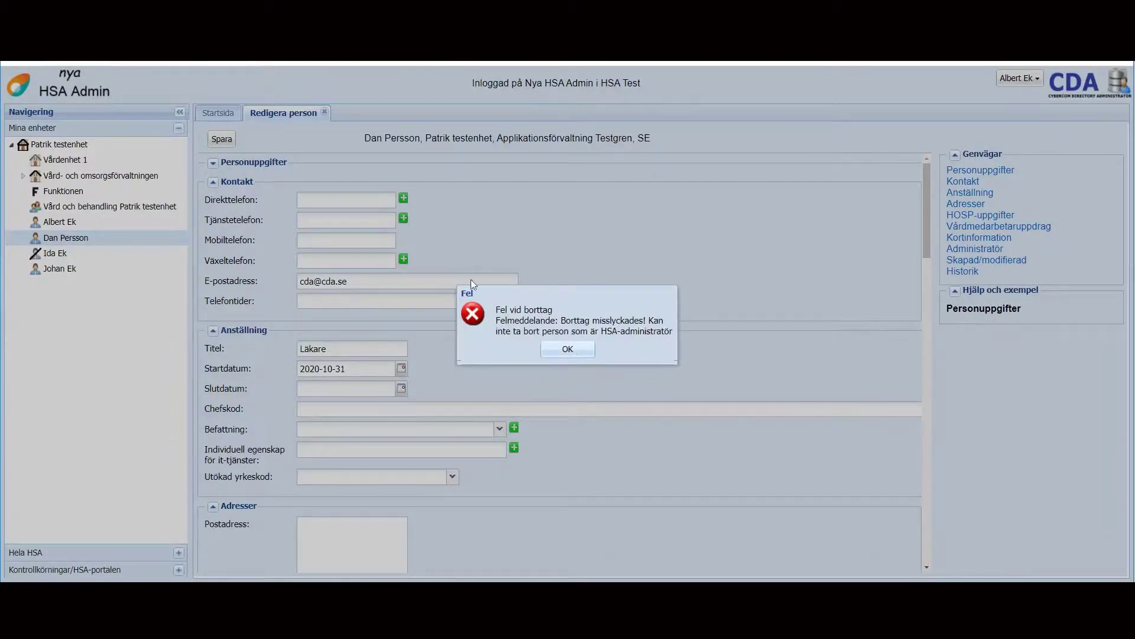
left_click(568, 350)
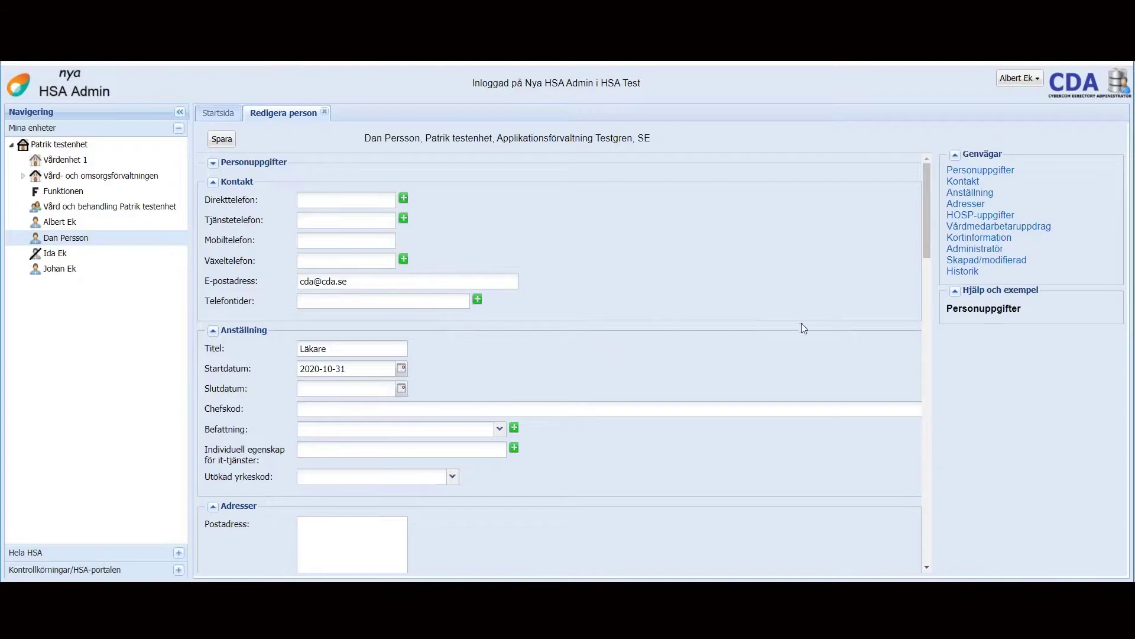
Step: Use Genvägar to view the Administratör section, then the Vårdmedarbetaruppdrag section
left_click(970, 248)
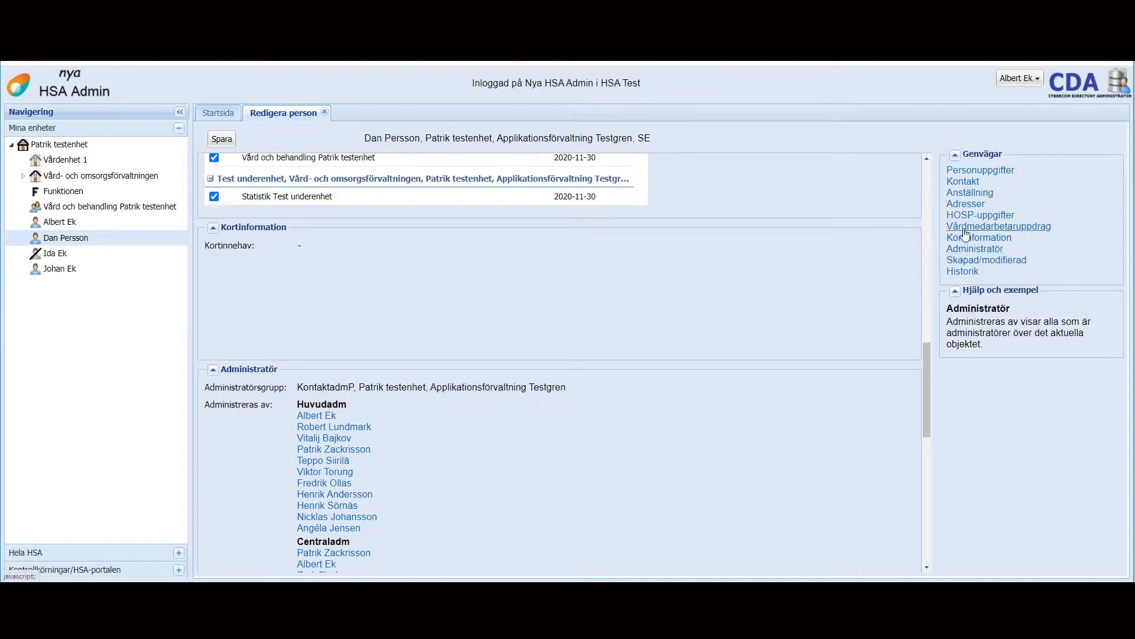
left_click(963, 229)
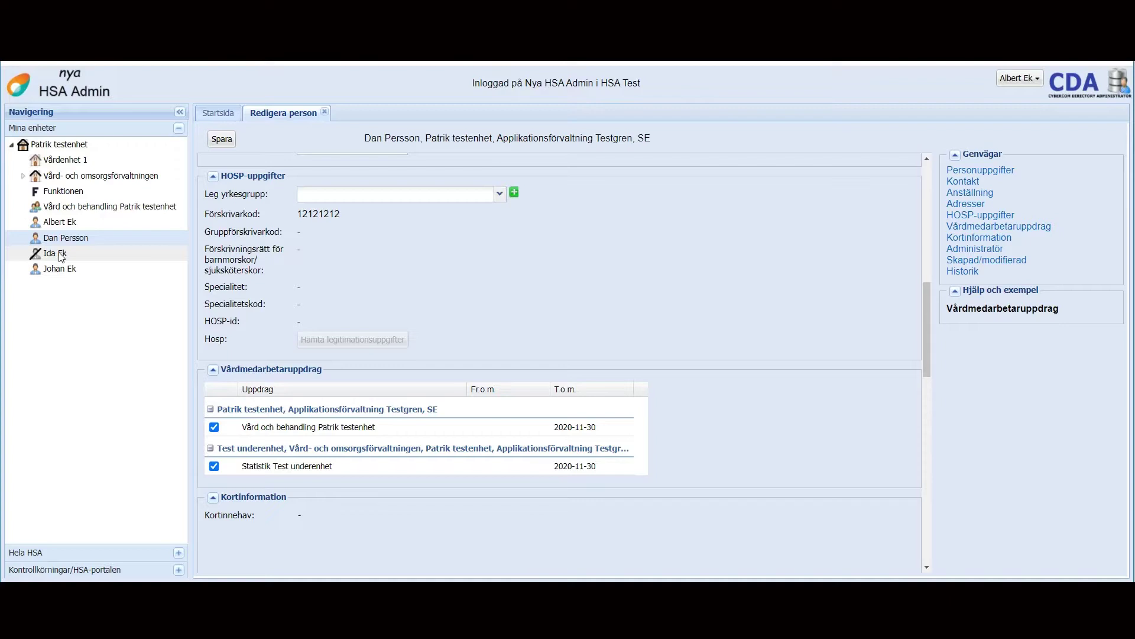
Step: Delete the third listed person with Ta bort, confirm with Ja, and check its remaining actions
right_click(62, 258)
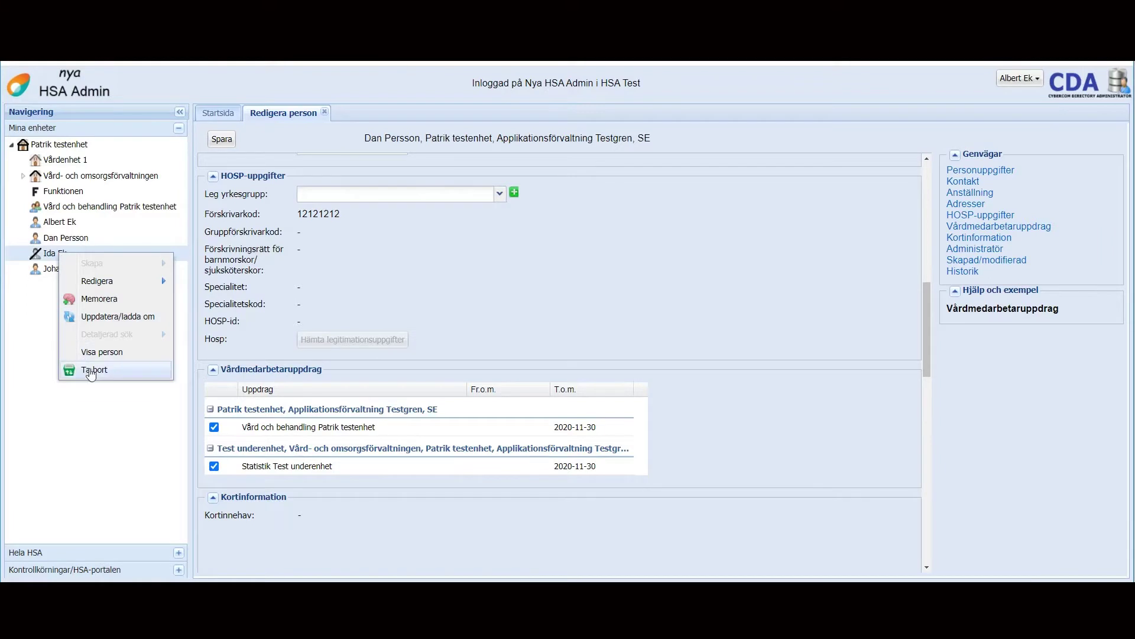
left_click(92, 370)
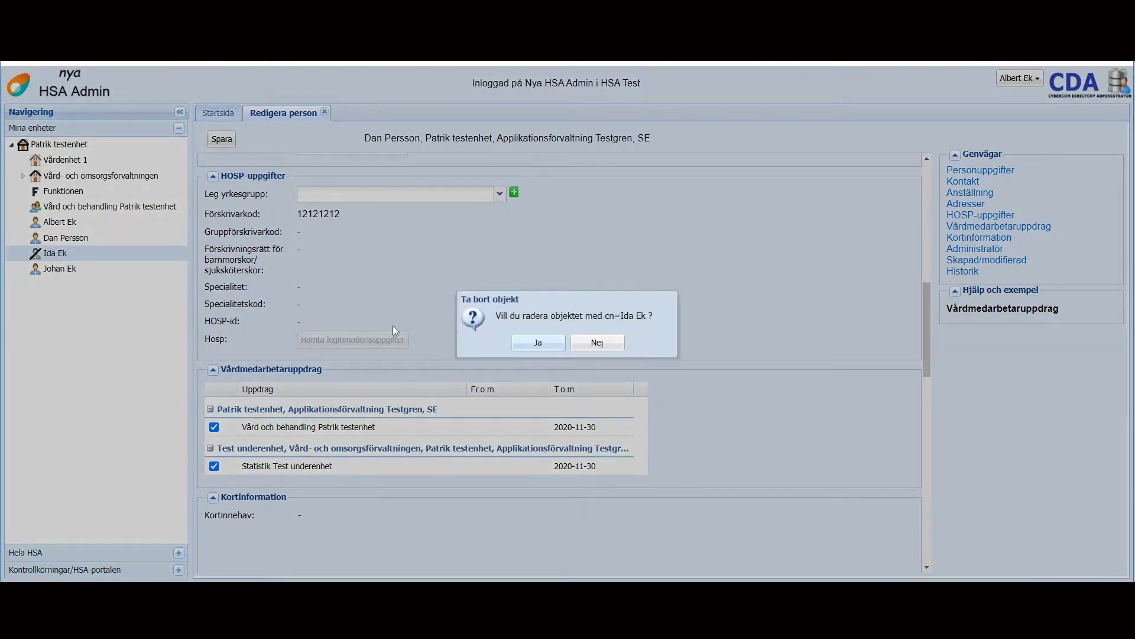
left_click(515, 347)
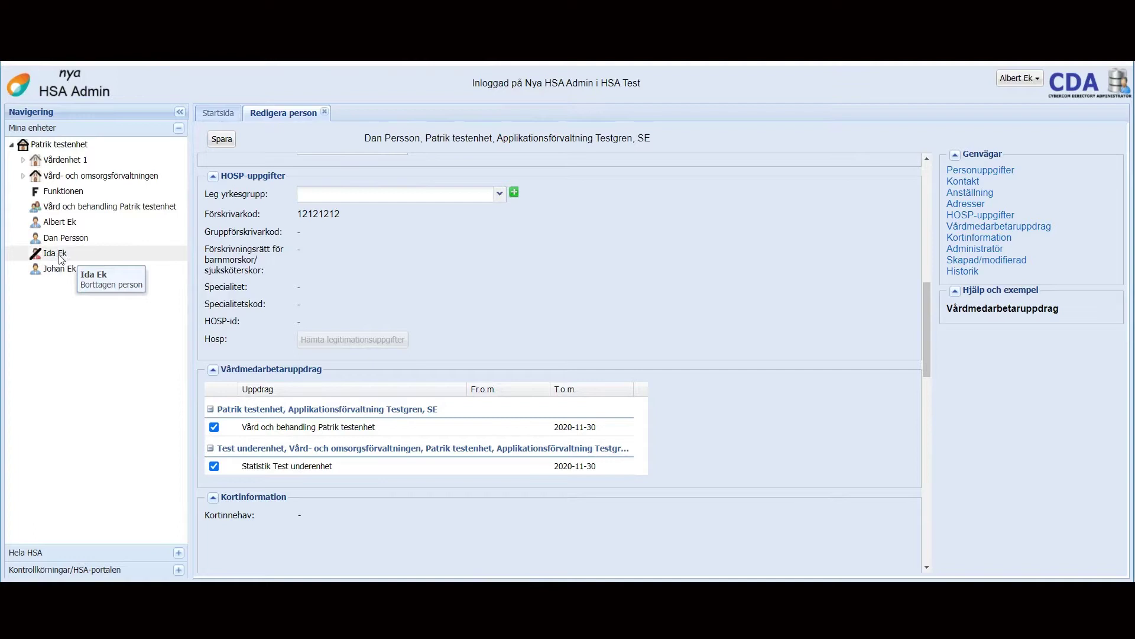
right_click(59, 255)
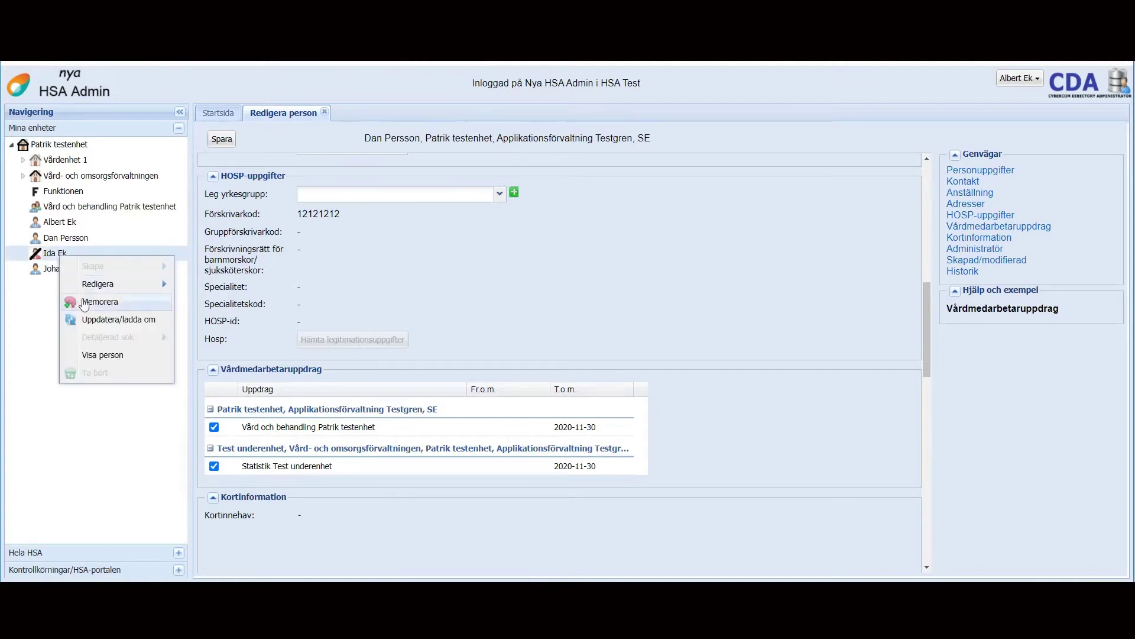
left_click(94, 374)
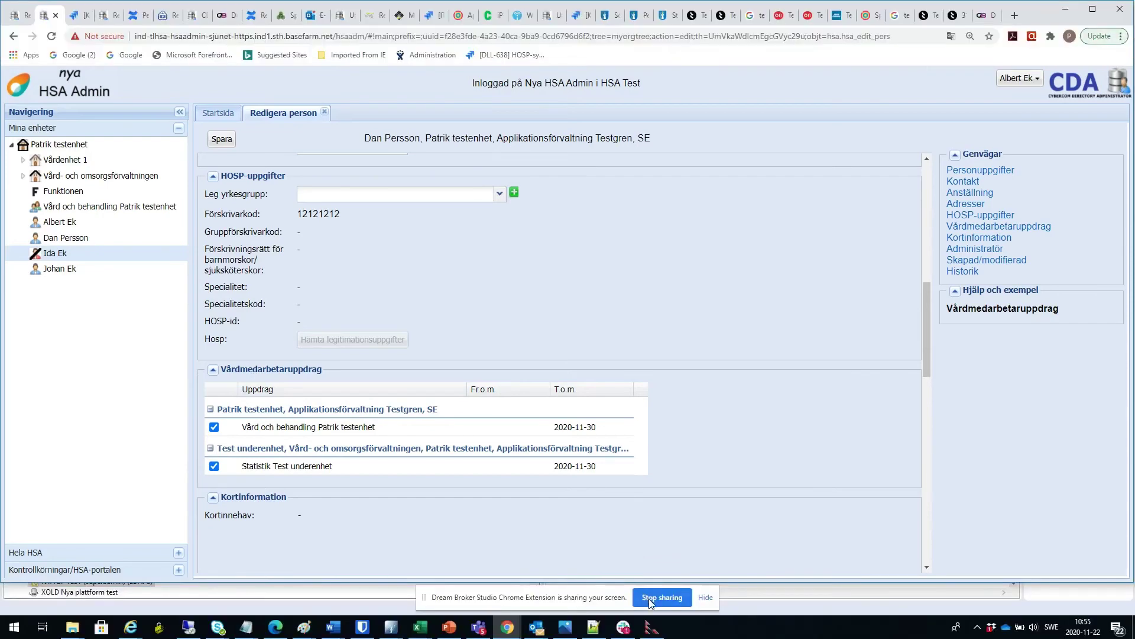
Step: Press Stop sharing in the browser's screen-sharing bar
left_click(649, 598)
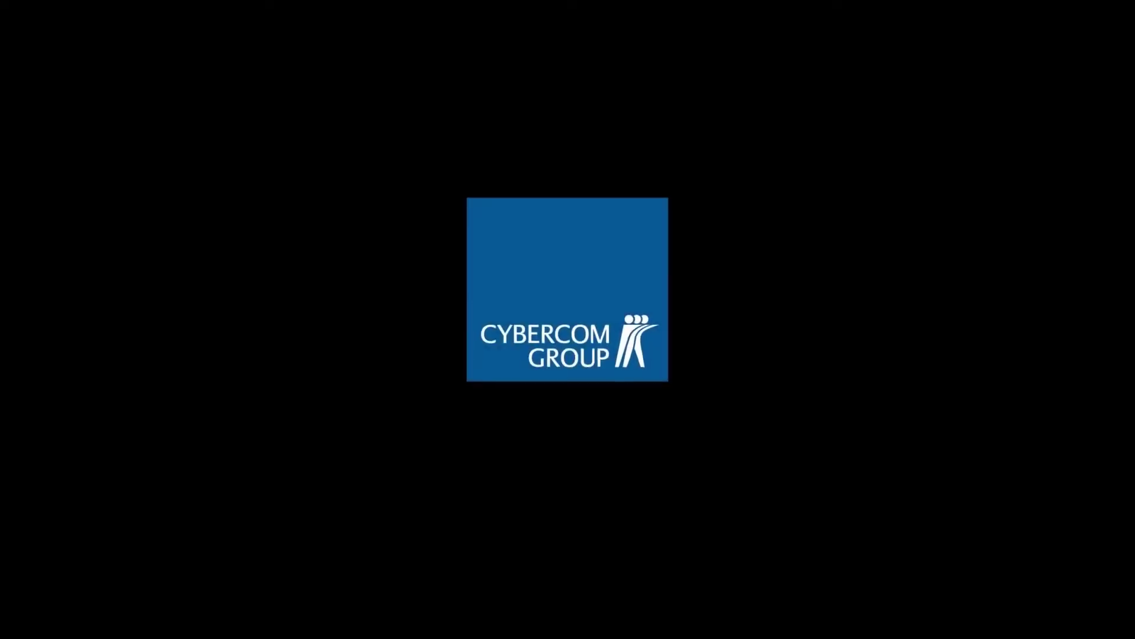